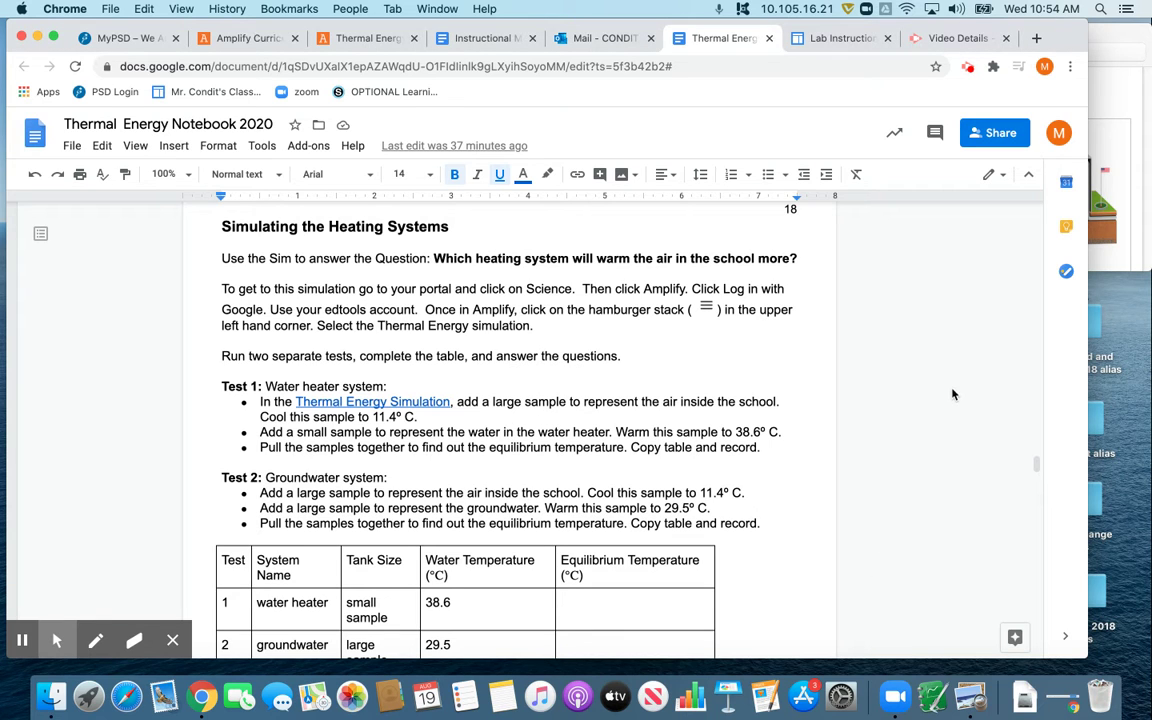
Step: Bring the water heater vs. groundwater screenshot forward in Preview and place it over the notebook
click(1120, 39)
drag(1118, 39, 1010, 78)
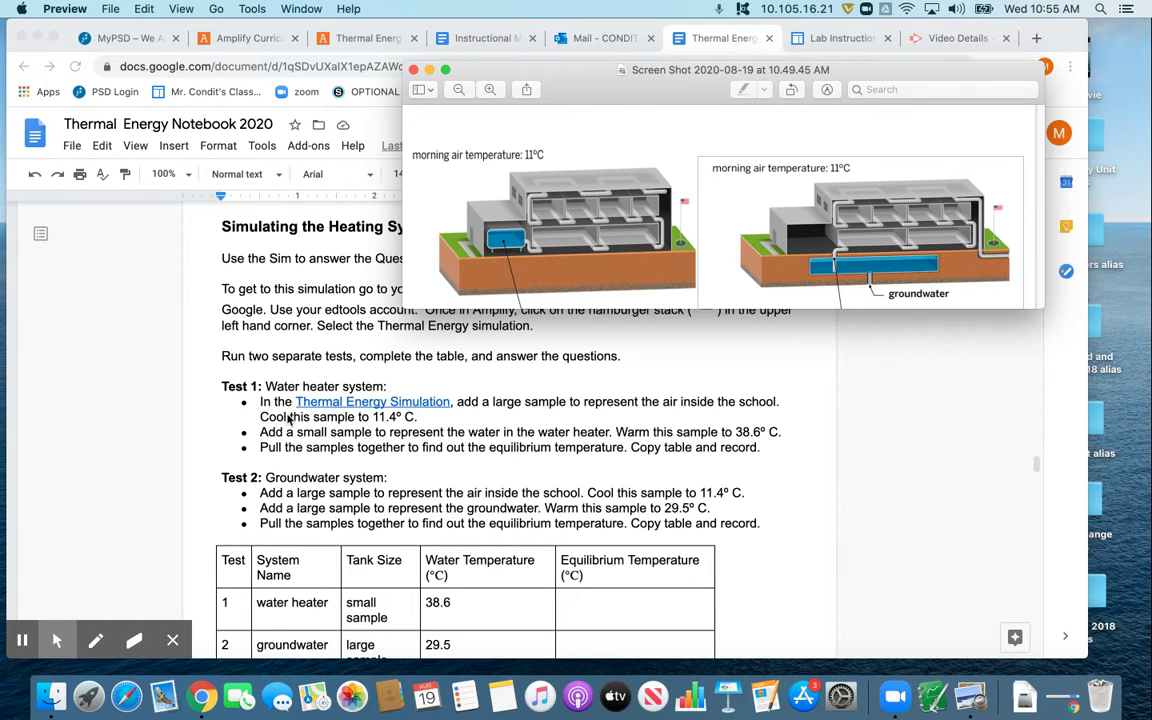
scroll(145, 407, down, 1)
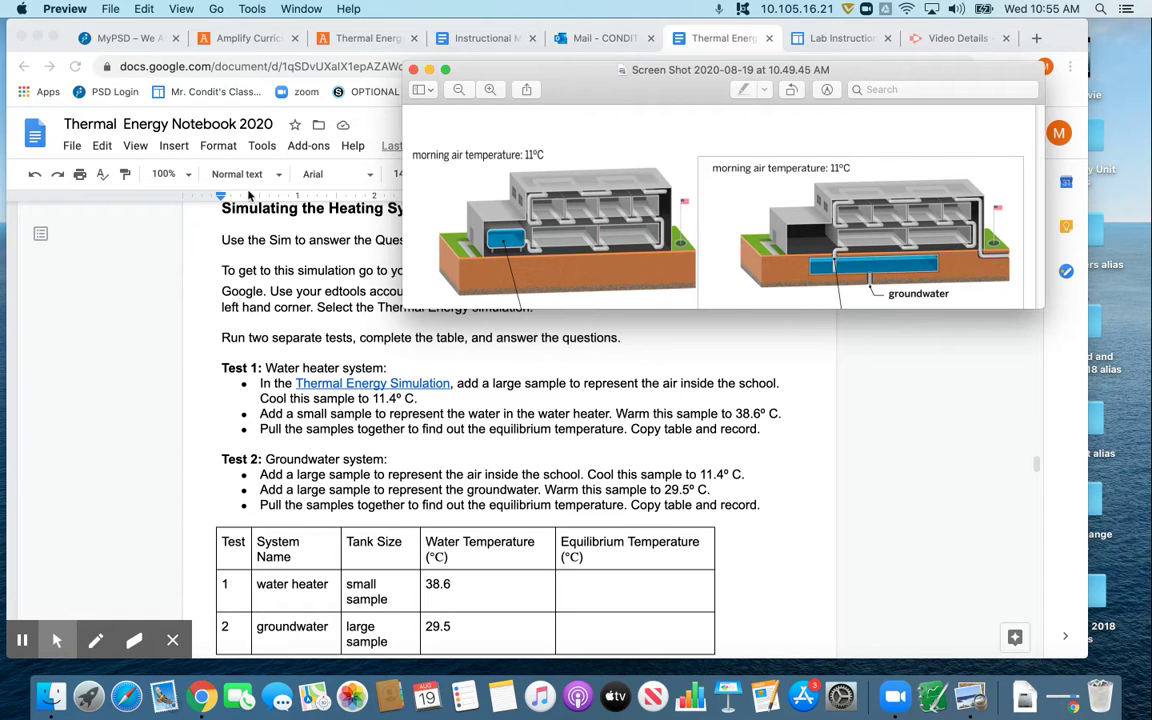
Step: Scroll the notebook to the test table, then show the Thermal Energy simulation with Sample A at 11.4 °C
click(165, 304)
scroll(517, 401, down, 3)
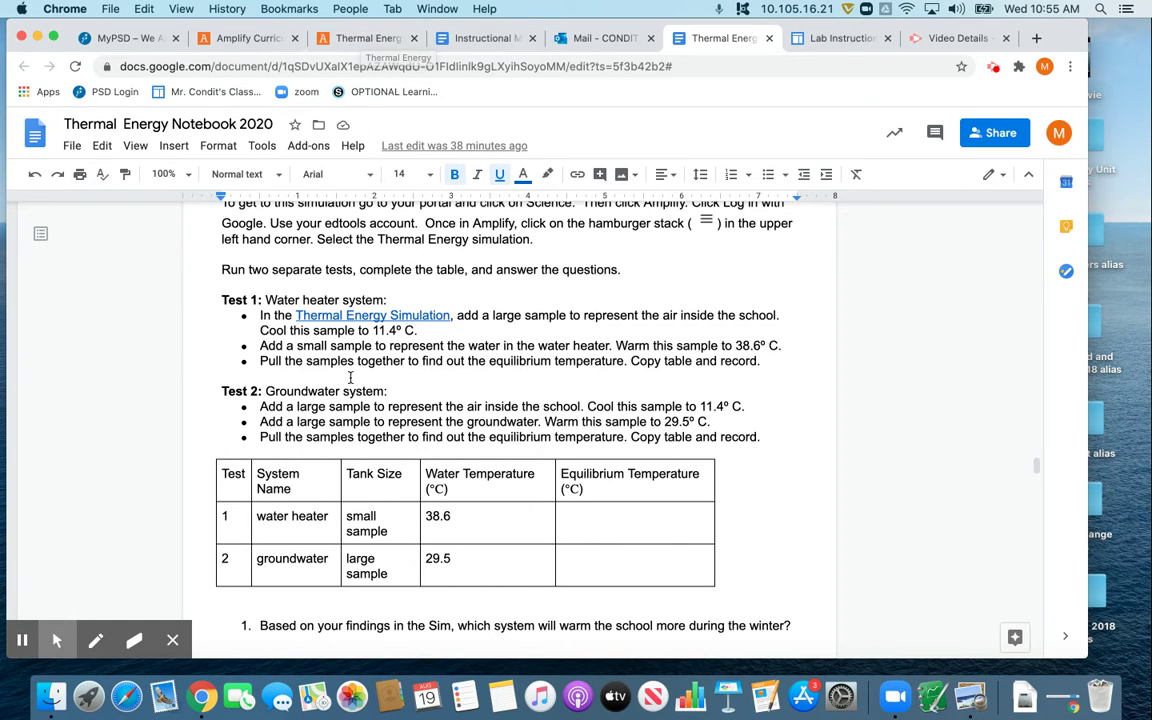
click(383, 39)
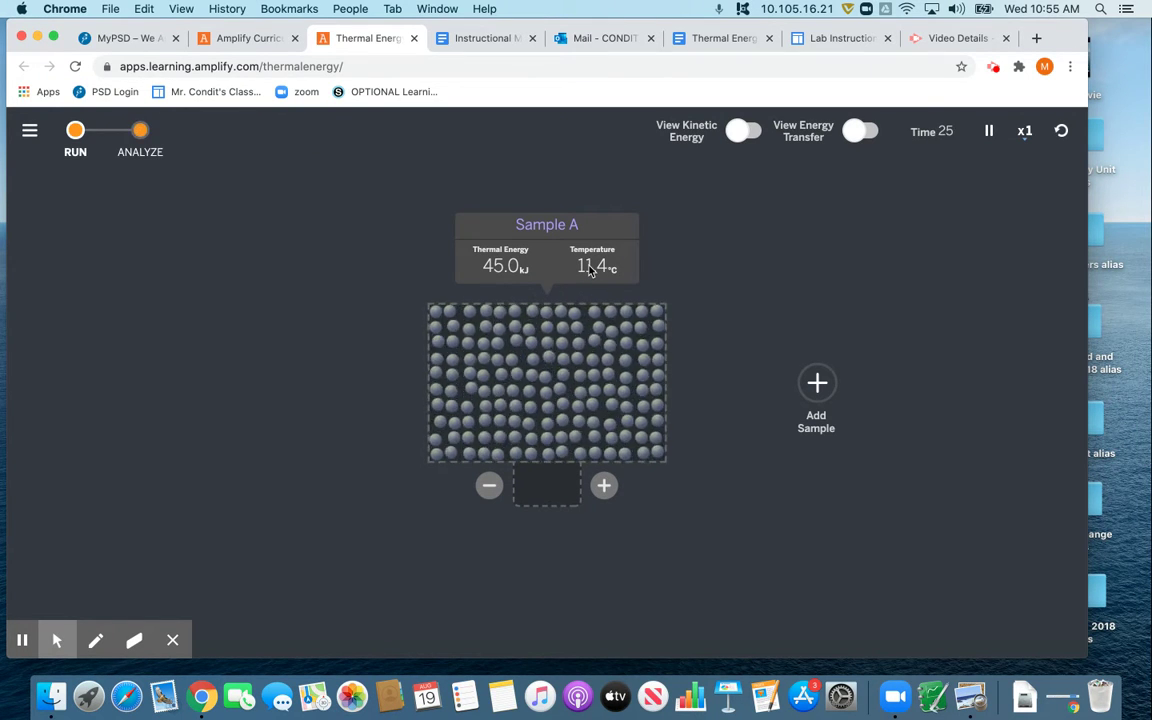
Step: Add a small Sample B, warm it to 38.6 °C, and return to the notebook
click(715, 40)
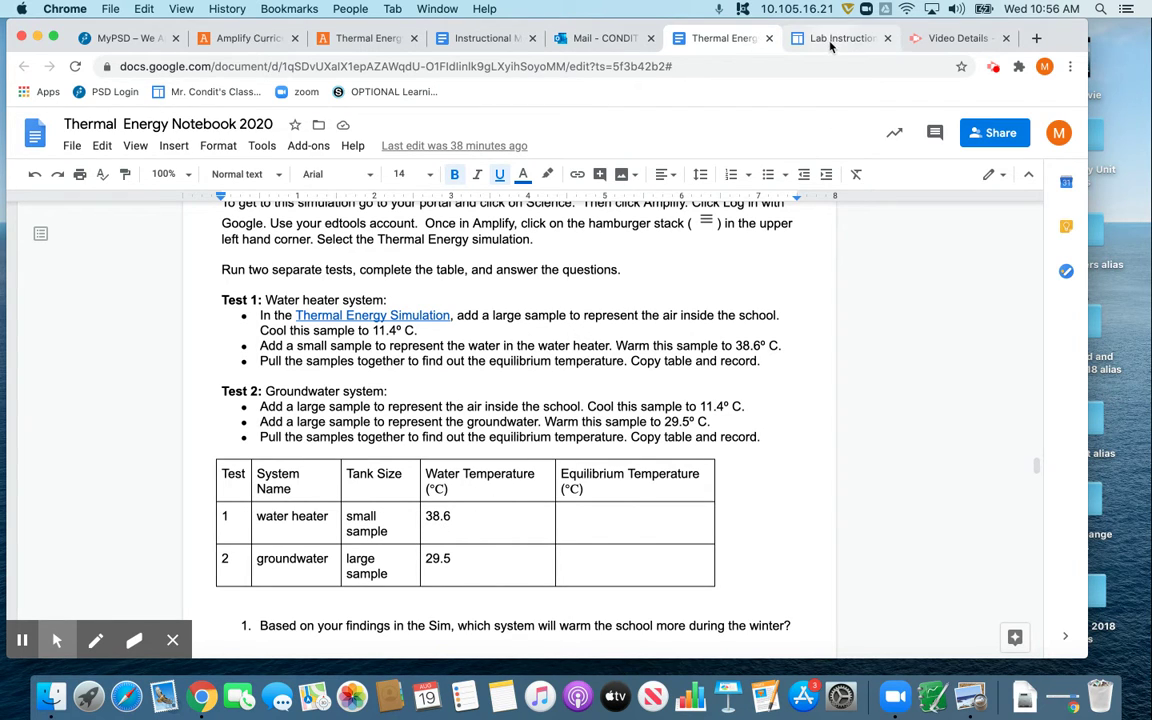
click(365, 40)
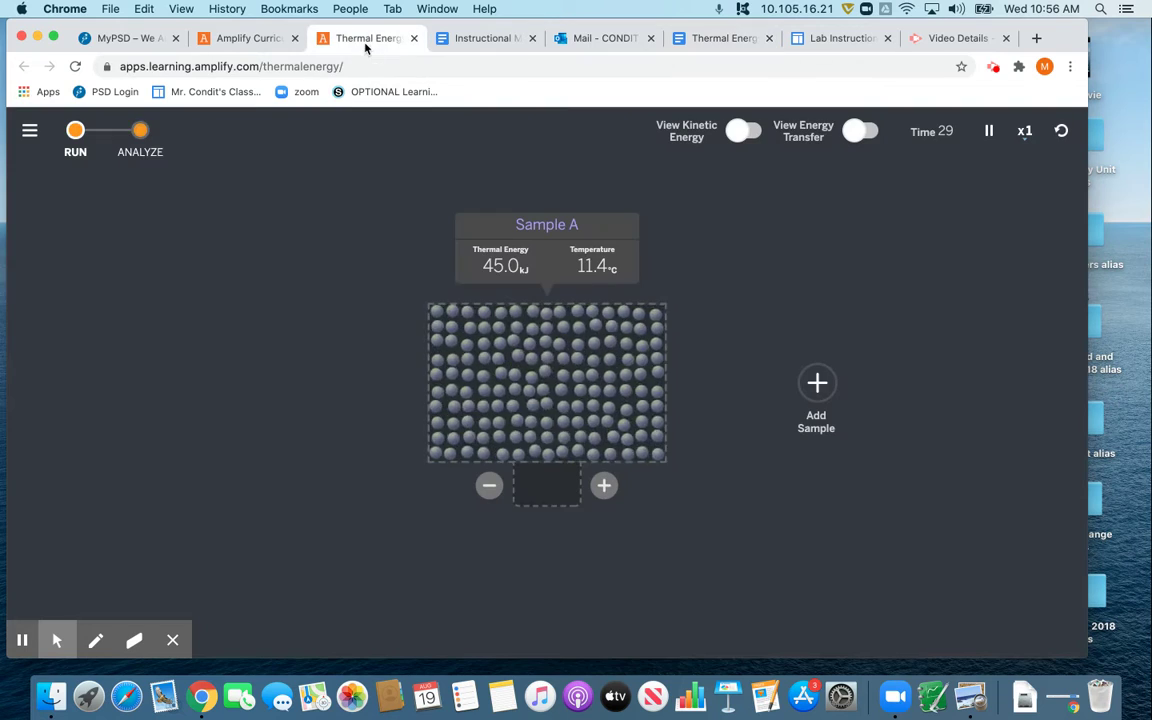
click(818, 385)
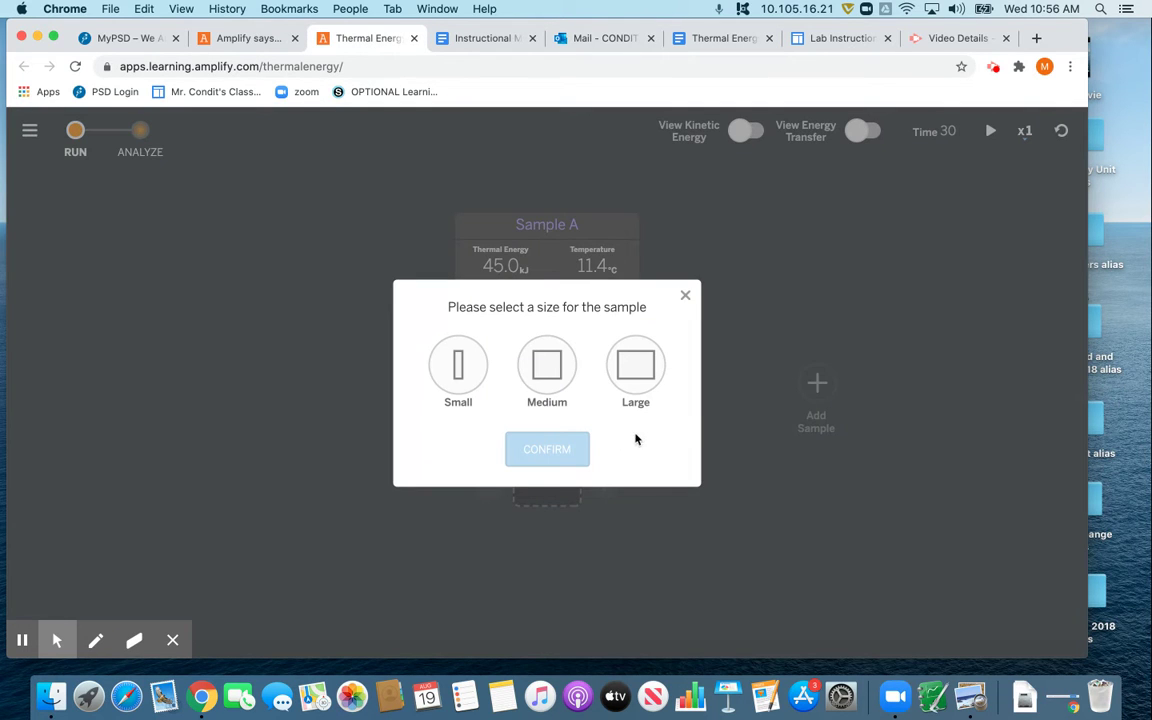
click(462, 370)
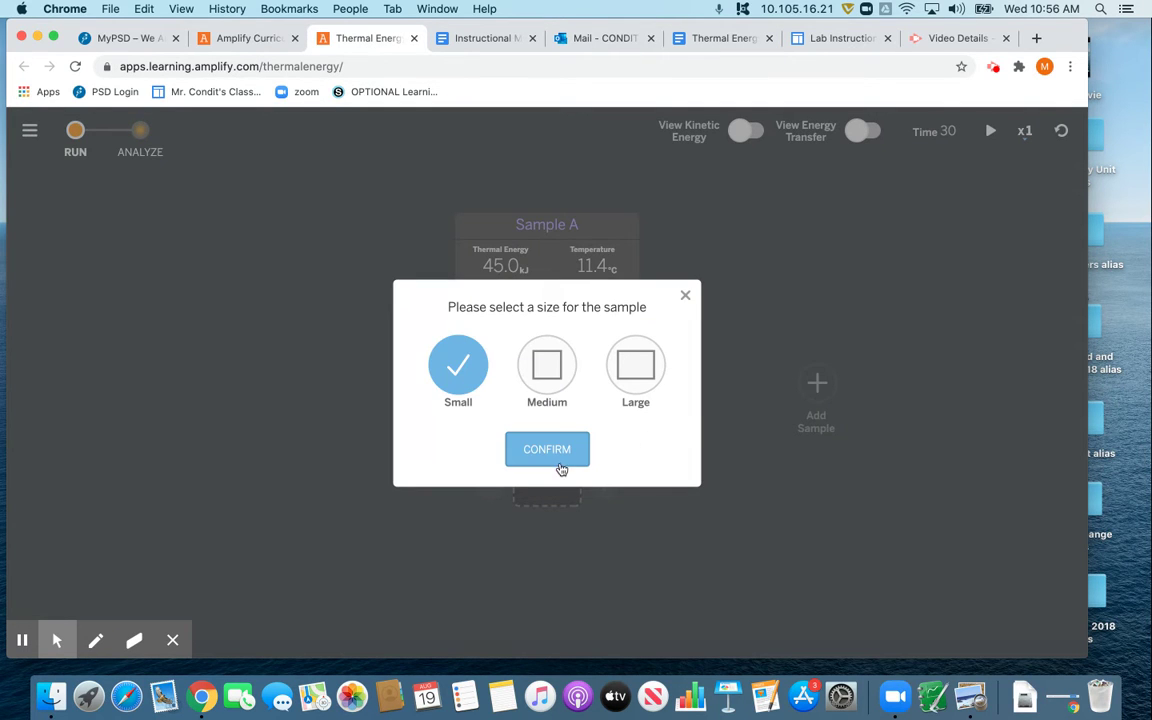
click(553, 450)
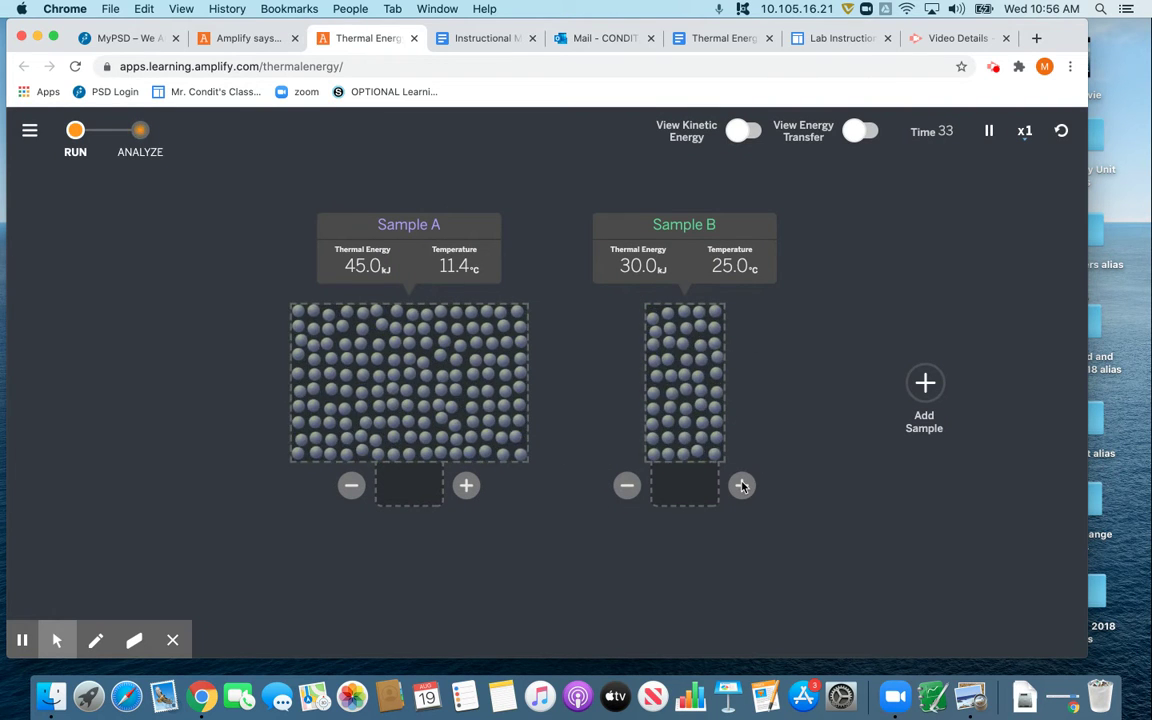
click(742, 486)
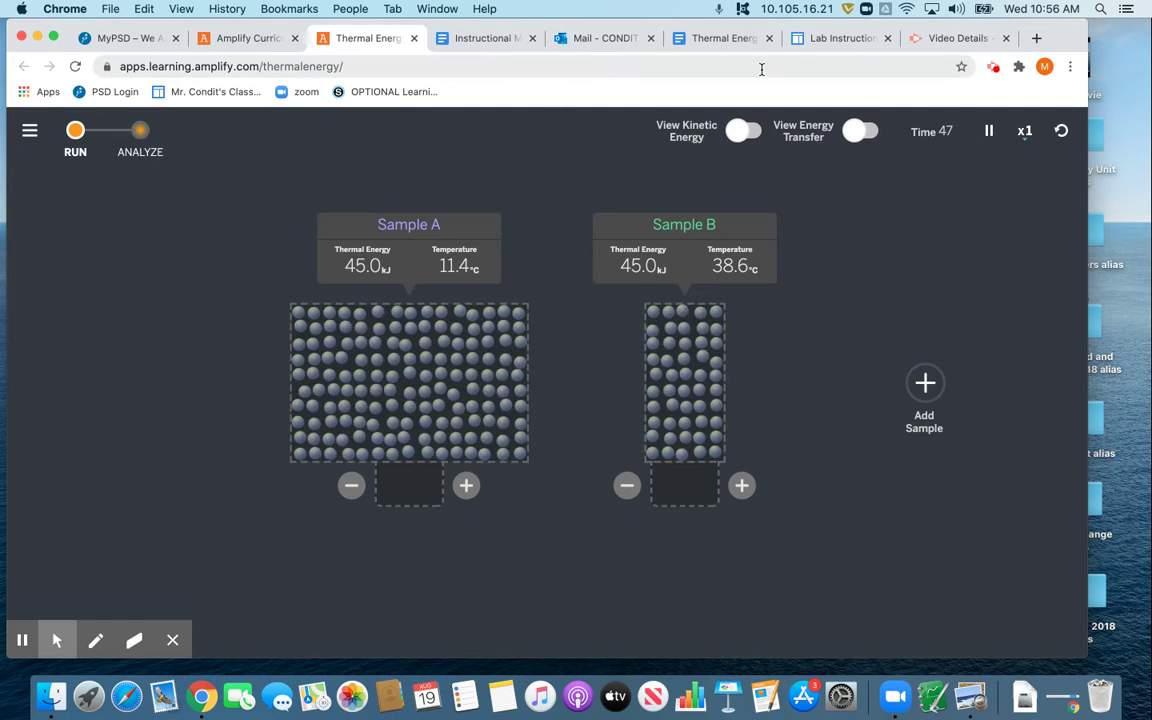
click(724, 38)
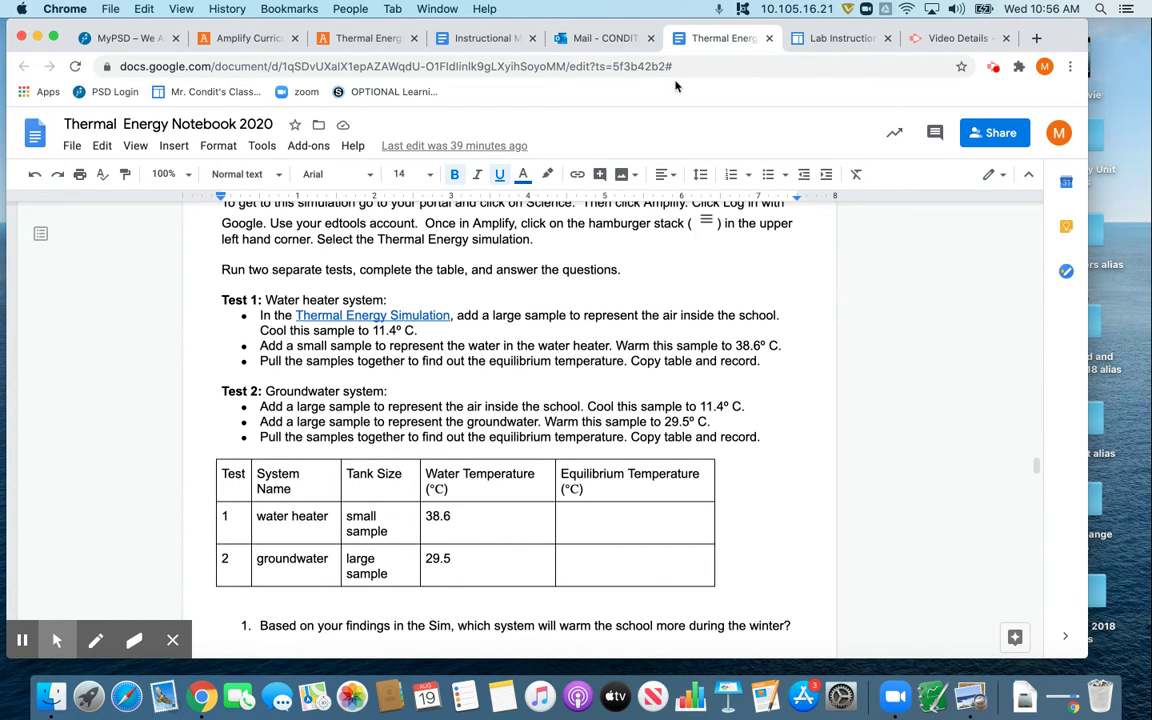
Step: Reset the simulation, add a large sample, and cool Sample A to 11.4 °C
click(381, 38)
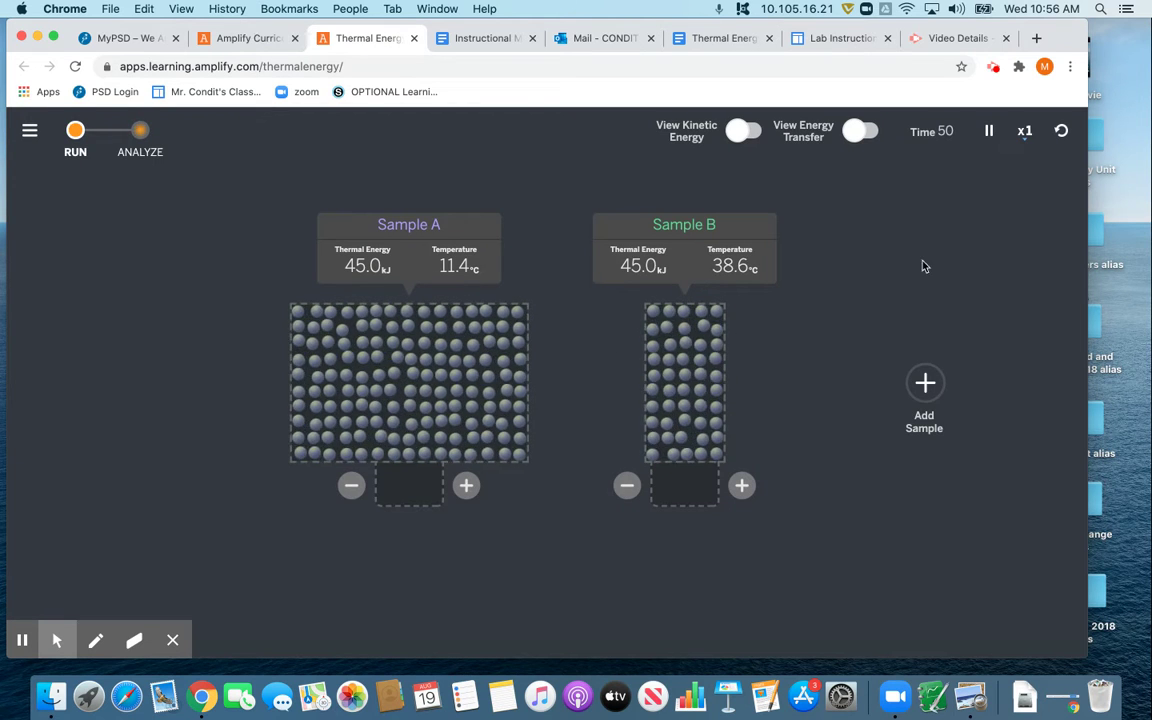
click(1061, 130)
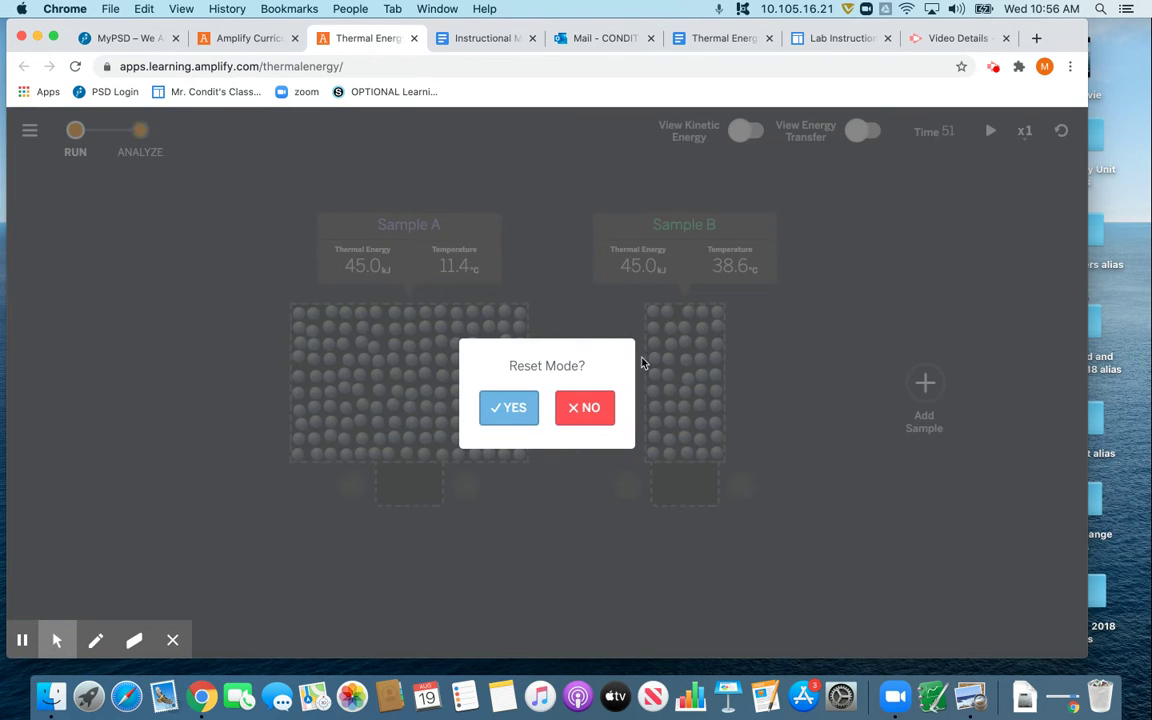
click(508, 410)
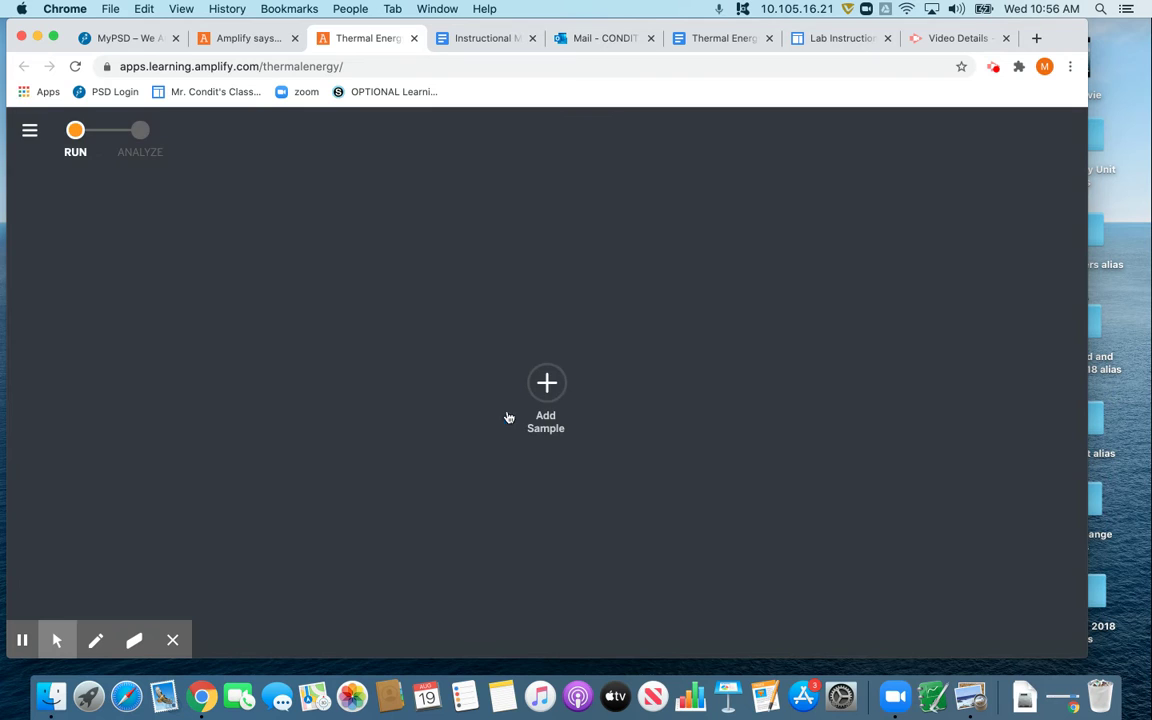
click(555, 386)
click(637, 372)
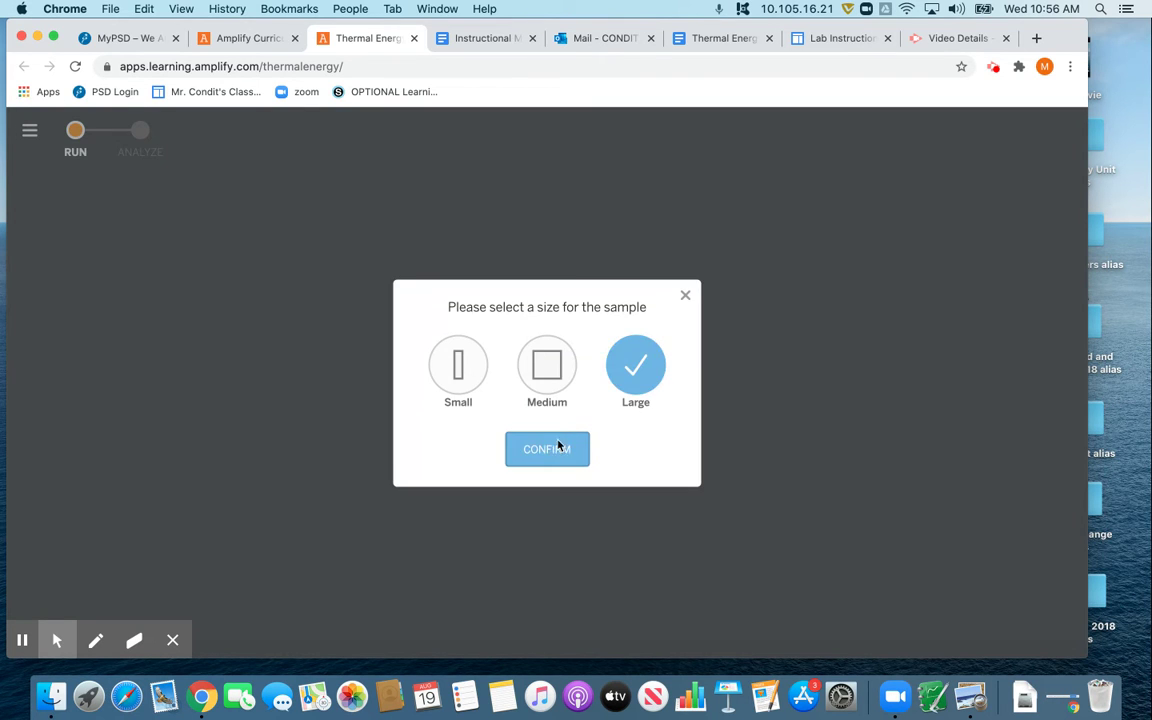
click(560, 446)
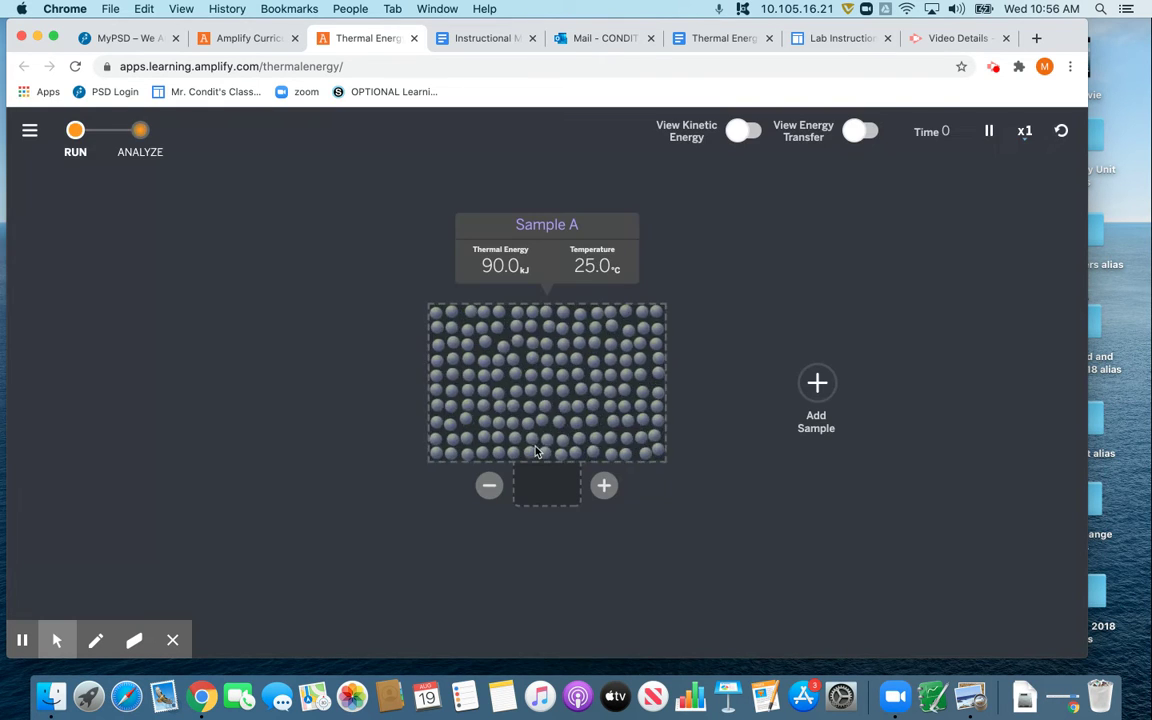
click(488, 486)
click(488, 486)
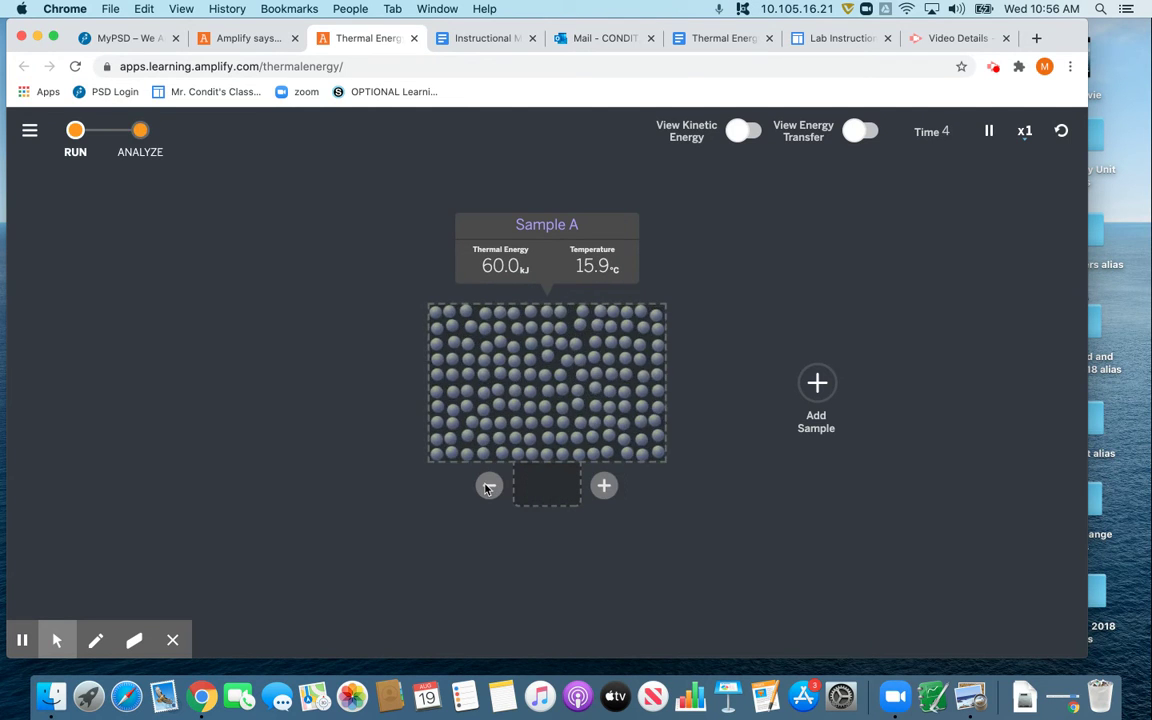
click(488, 486)
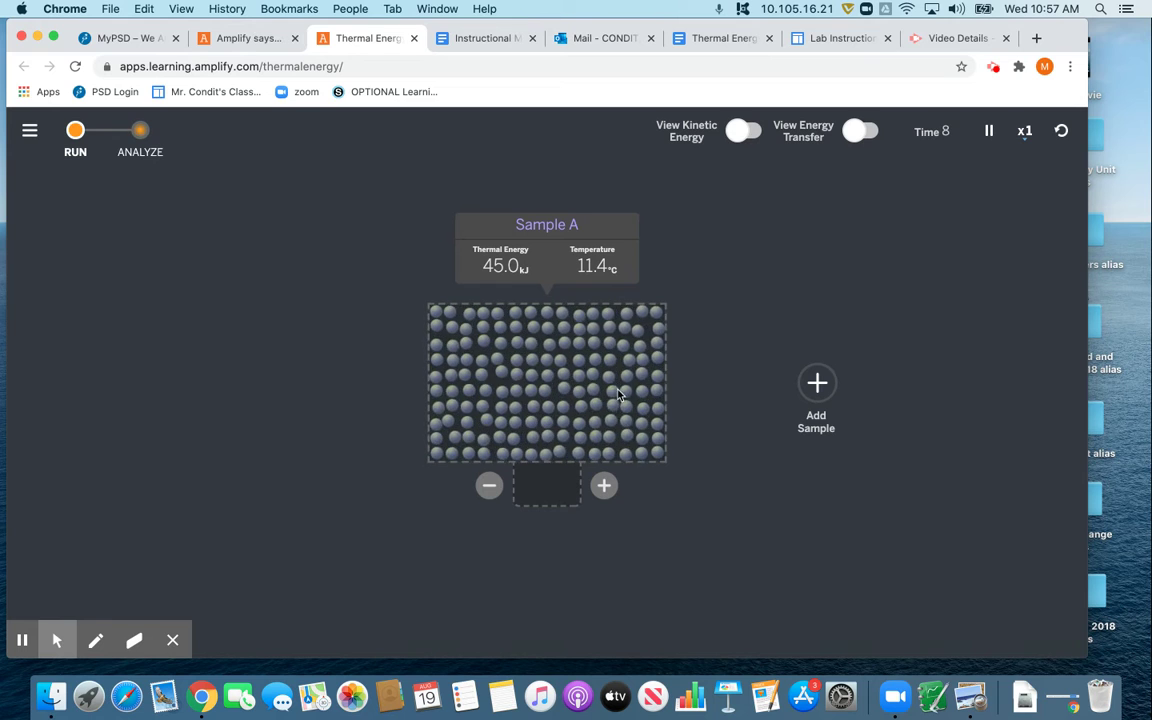
Step: Add a large Sample B warmed to 29.5 °C, then return to the notebook
click(817, 384)
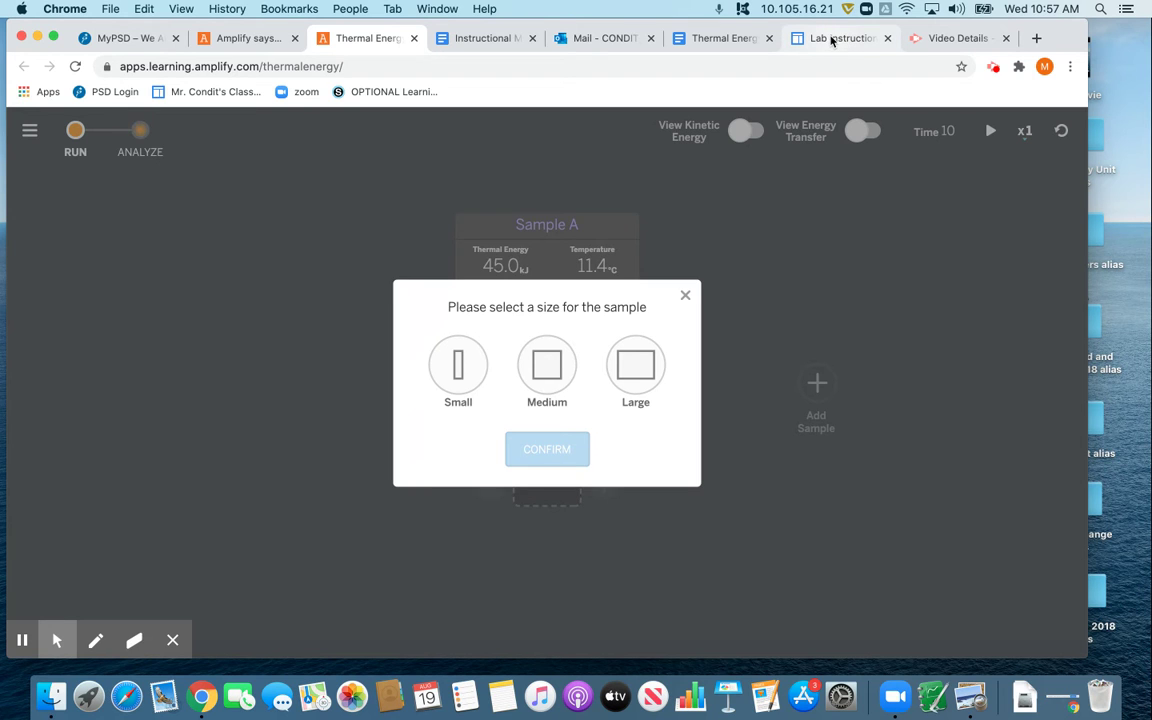
click(718, 40)
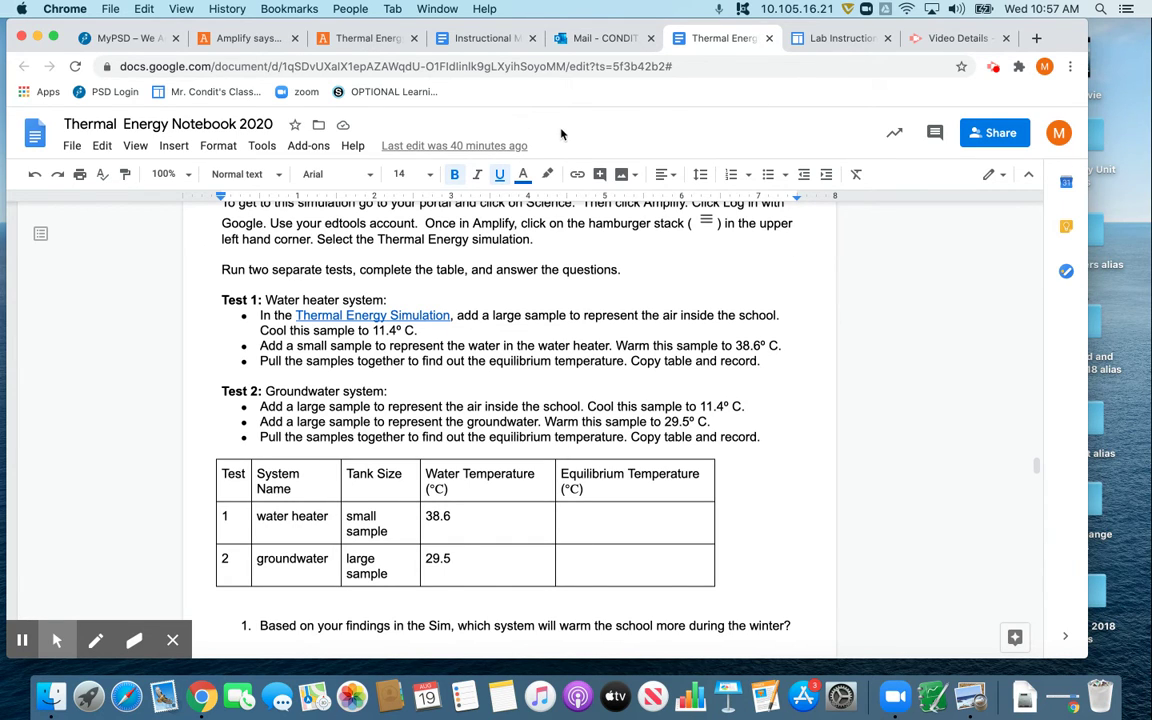
click(371, 40)
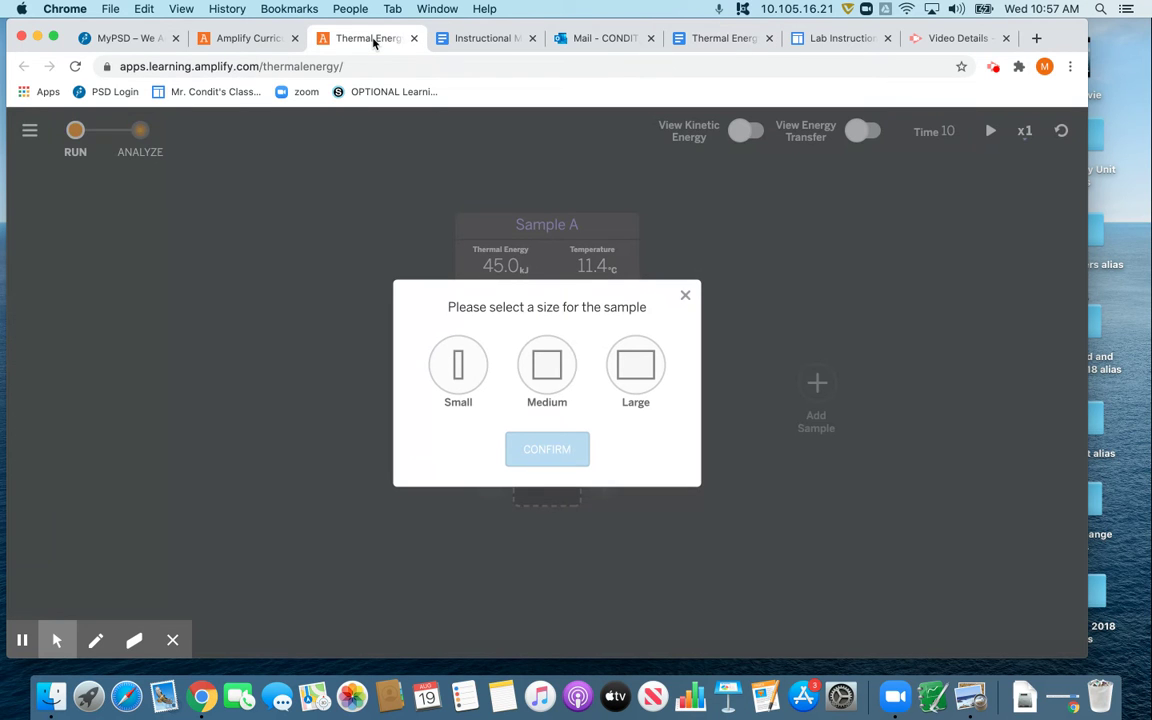
click(634, 370)
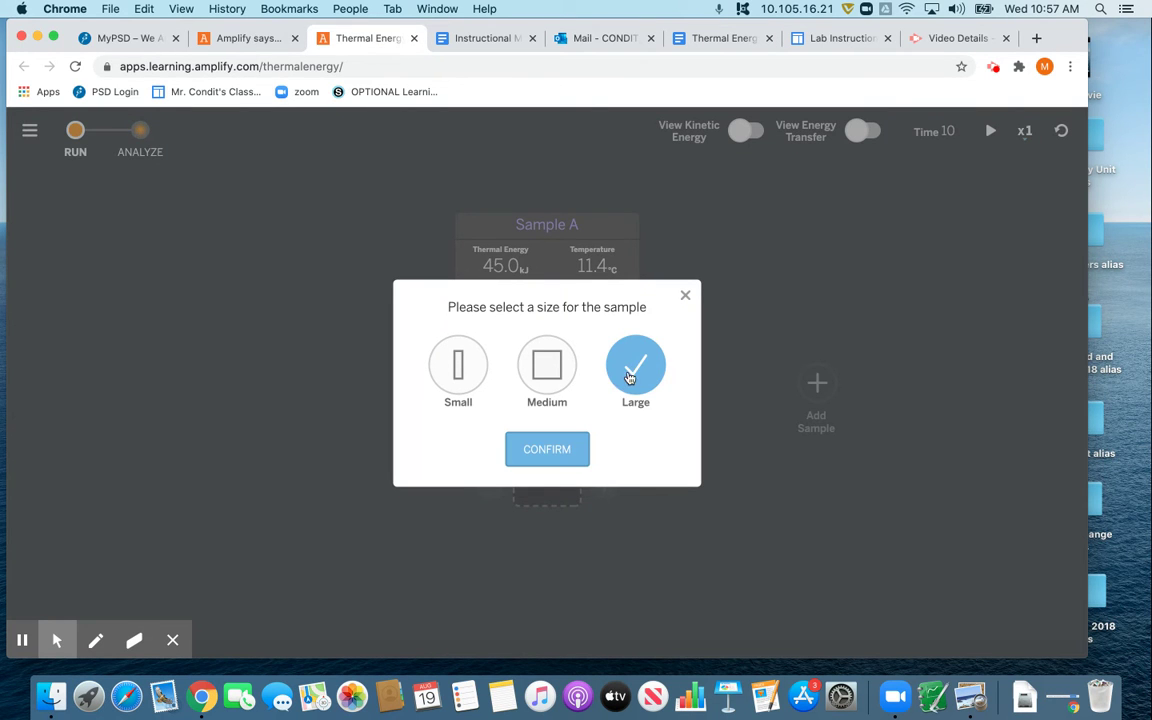
click(555, 452)
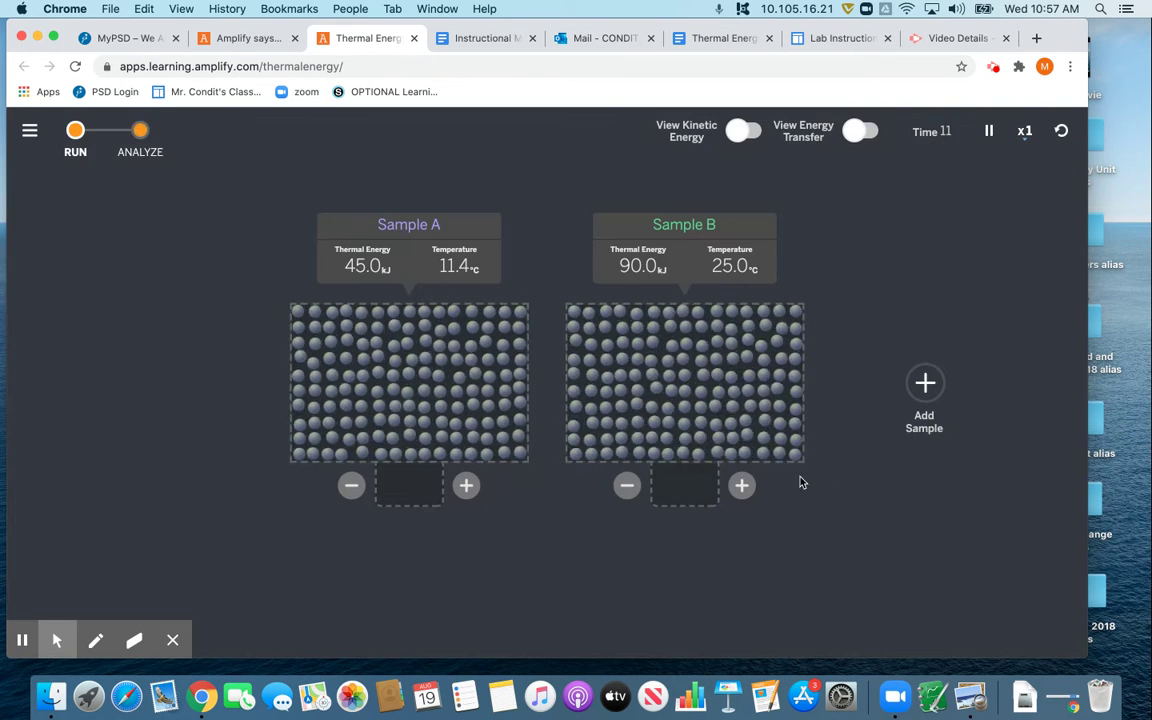
click(741, 485)
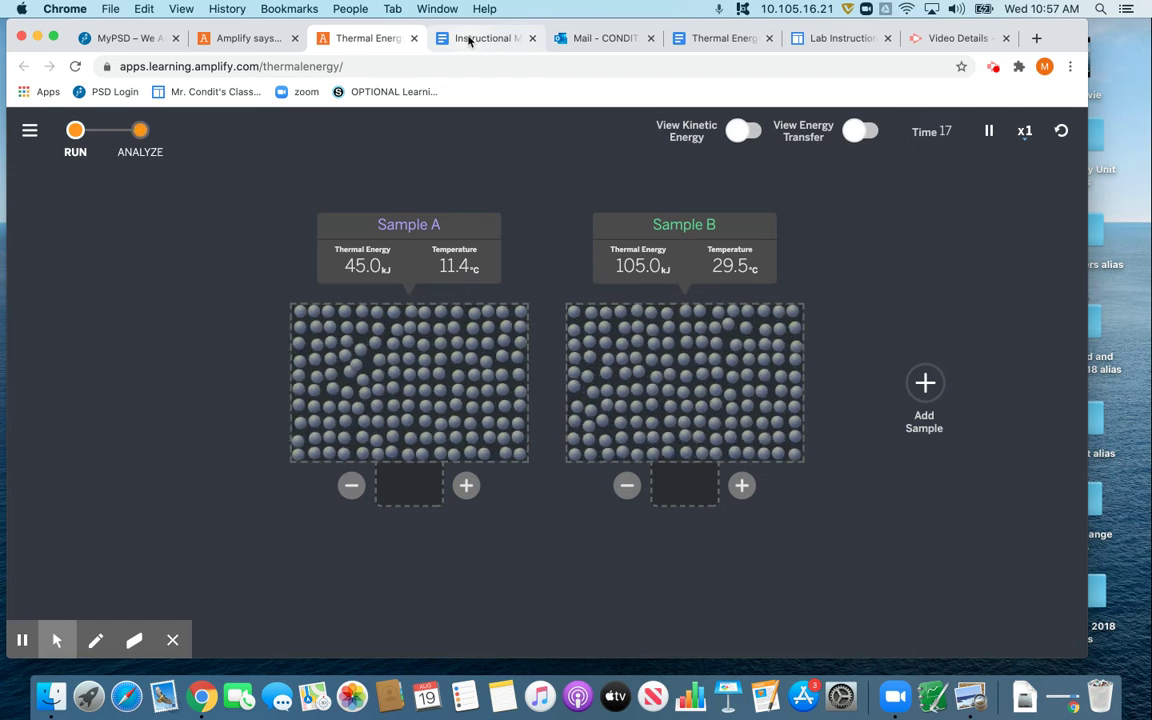
click(720, 40)
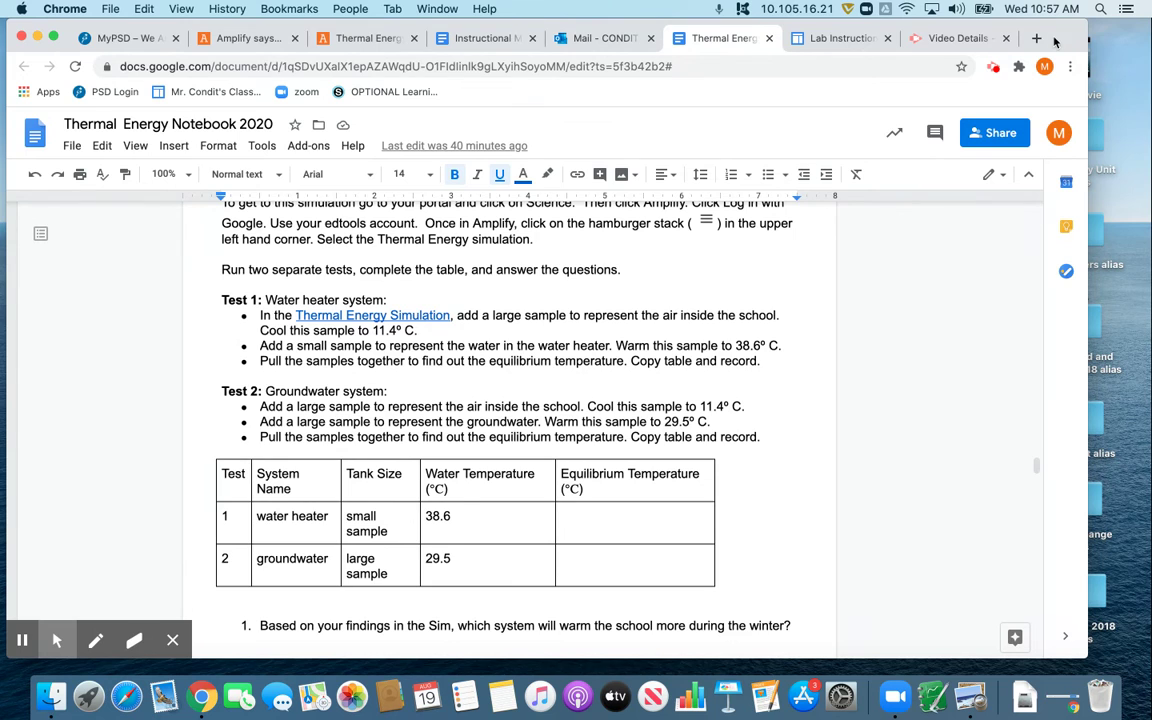
drag(1054, 40, 988, 40)
double_click(1041, 69)
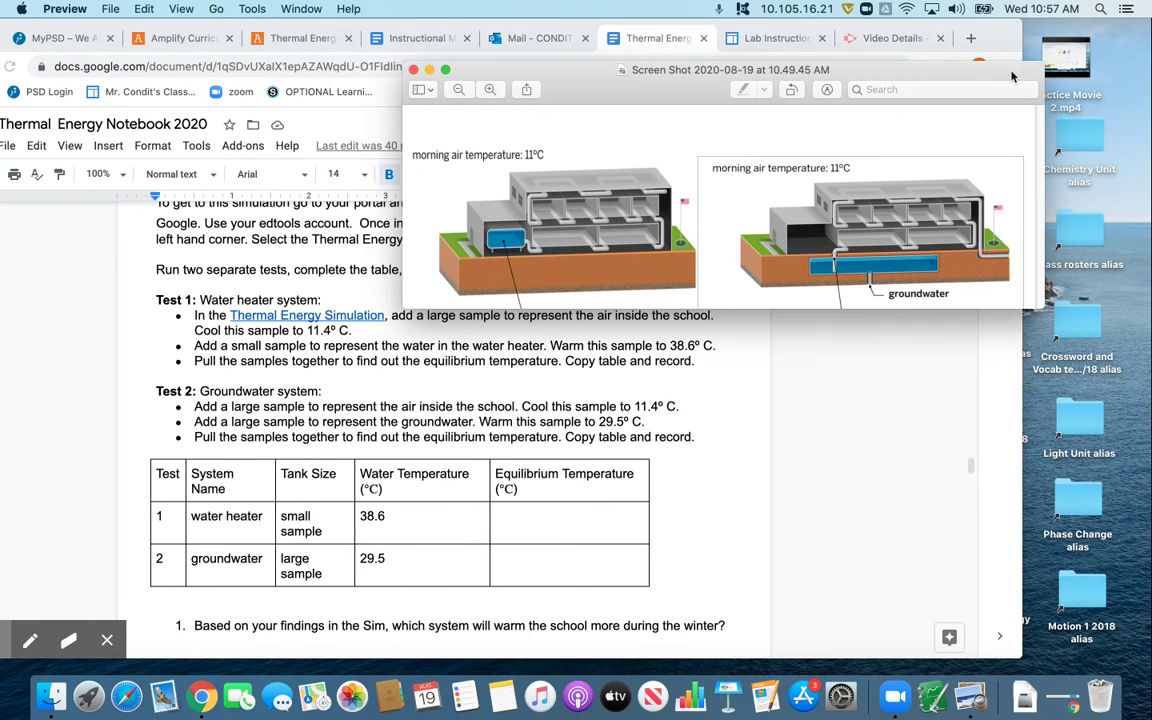
drag(1010, 38, 1065, 117)
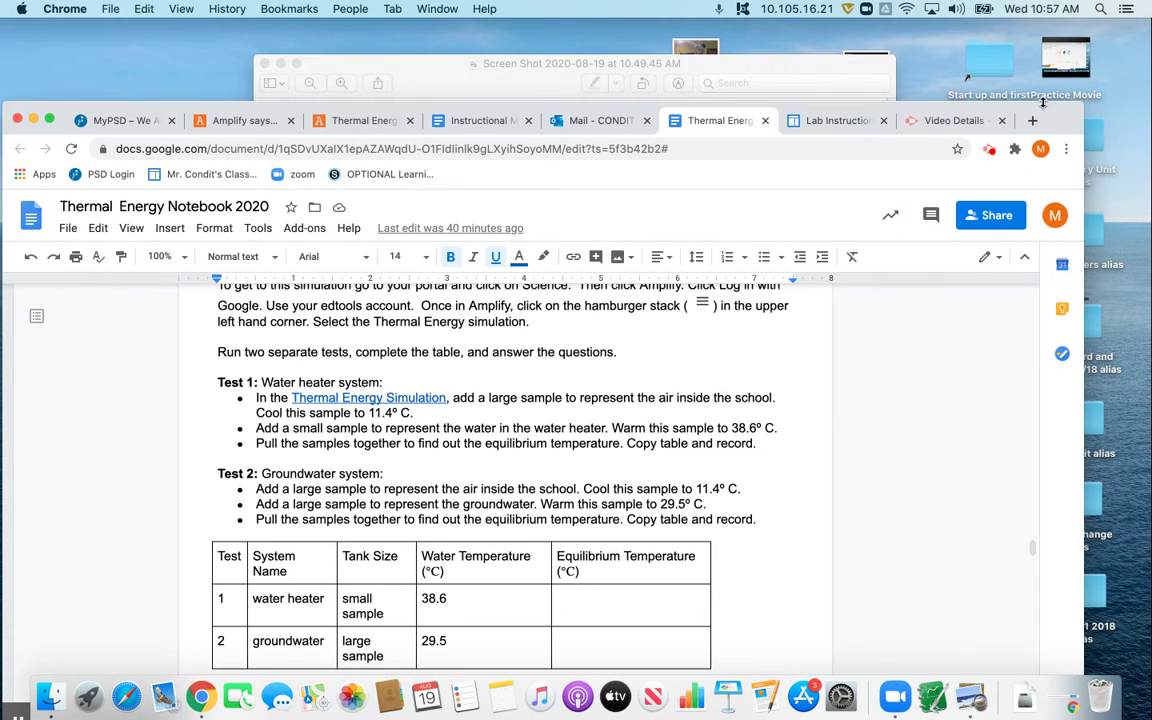
click(872, 64)
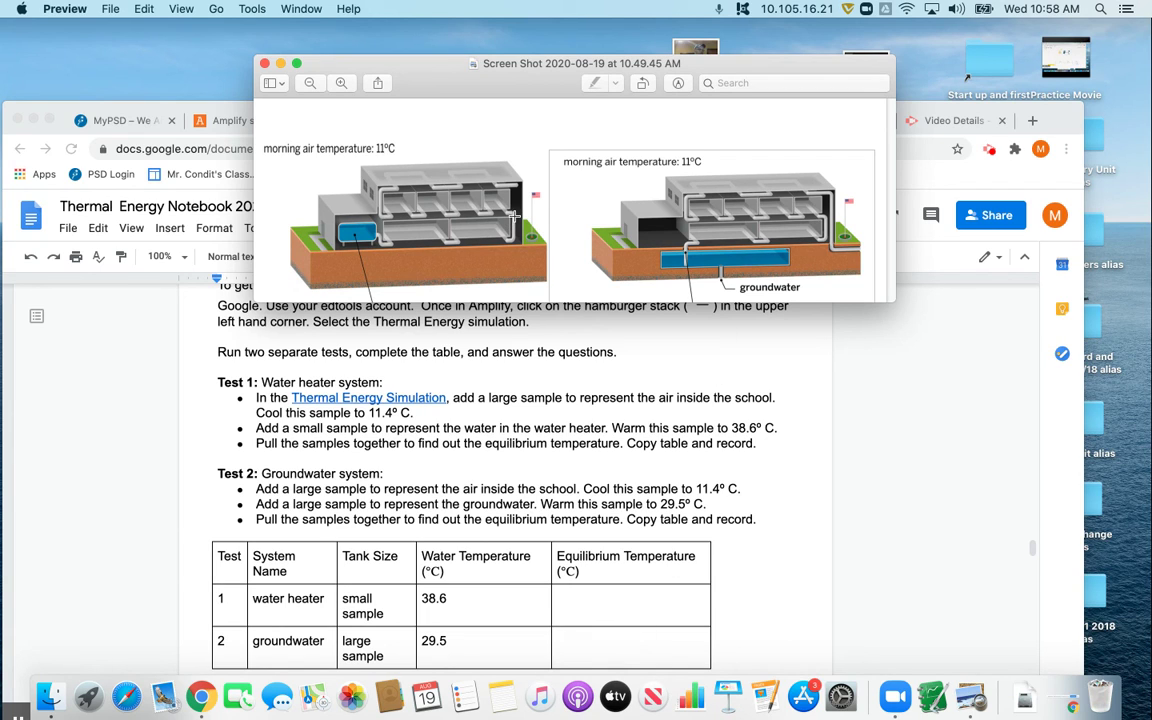
click(265, 63)
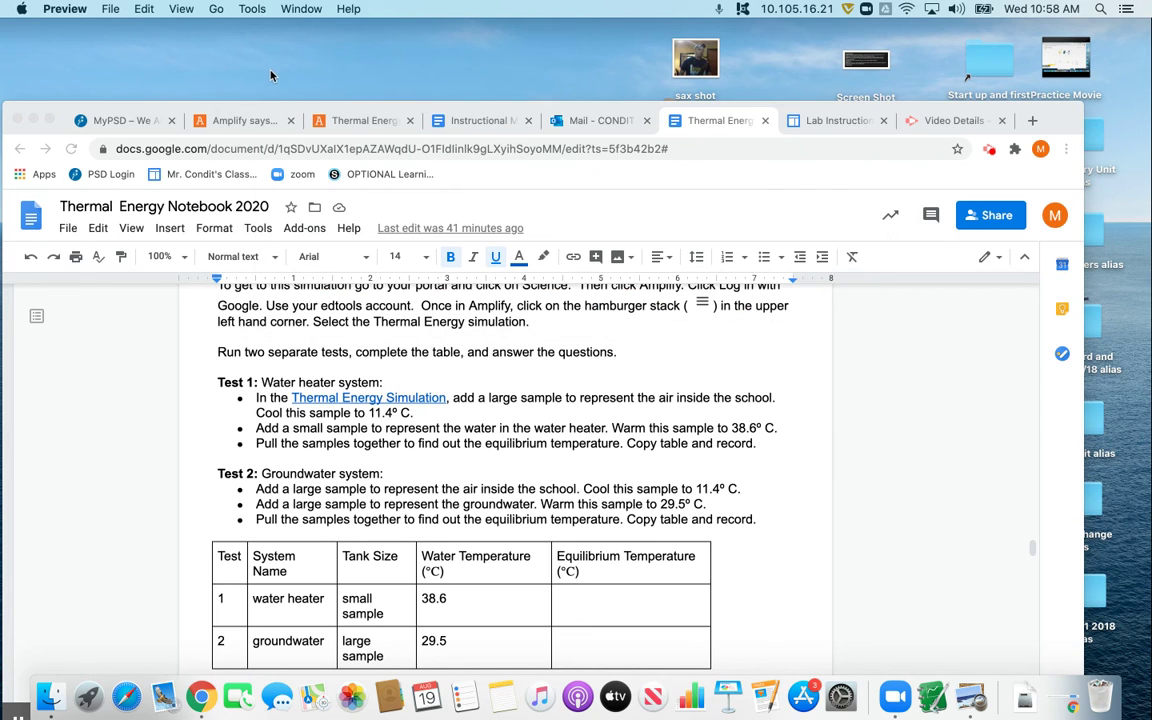
drag(1058, 120, 1090, 38)
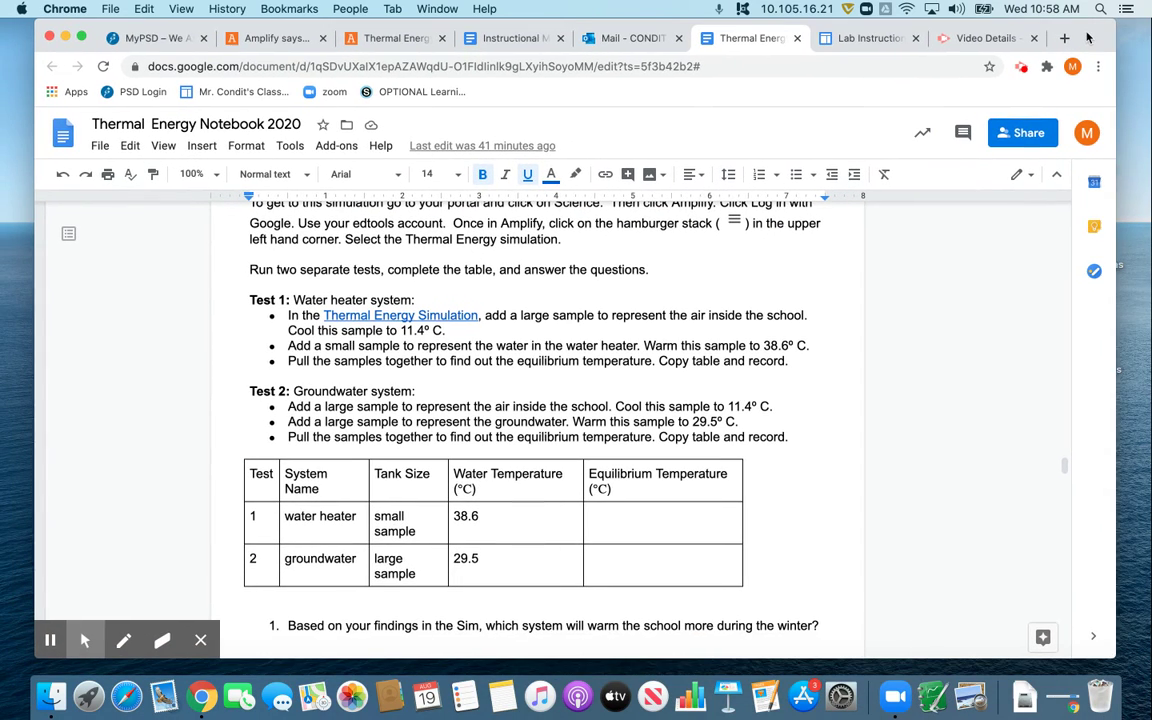
scroll(708, 485, down, 2)
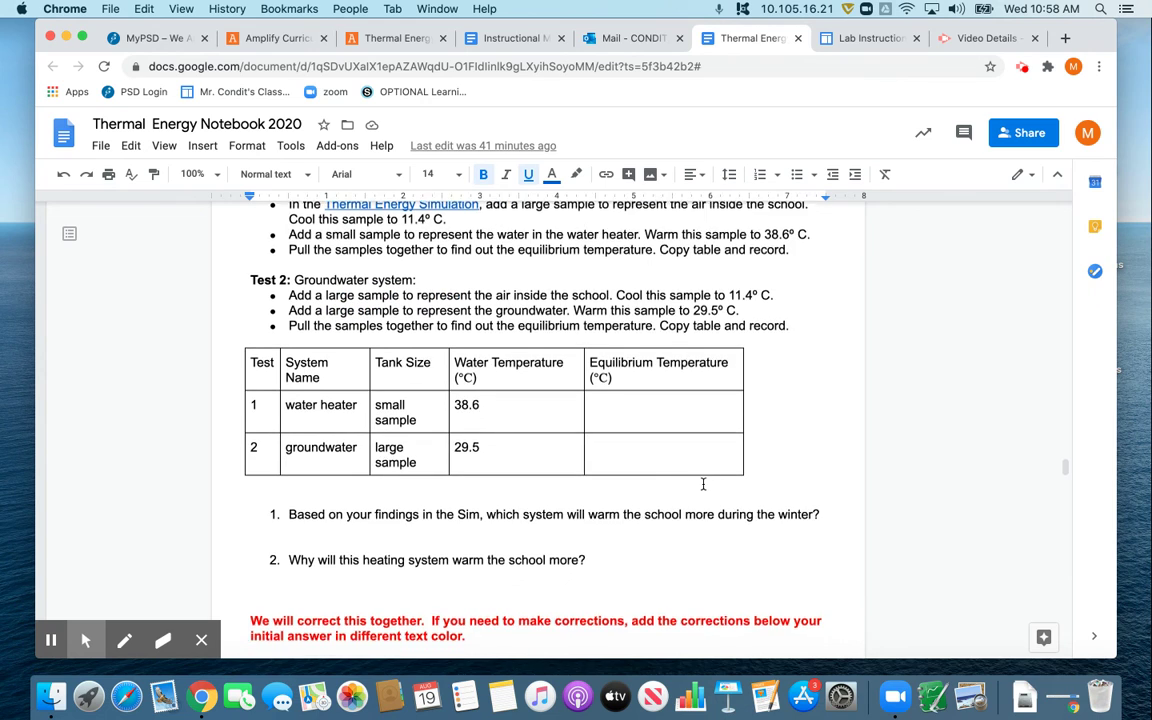
scroll(700, 475, down, 1)
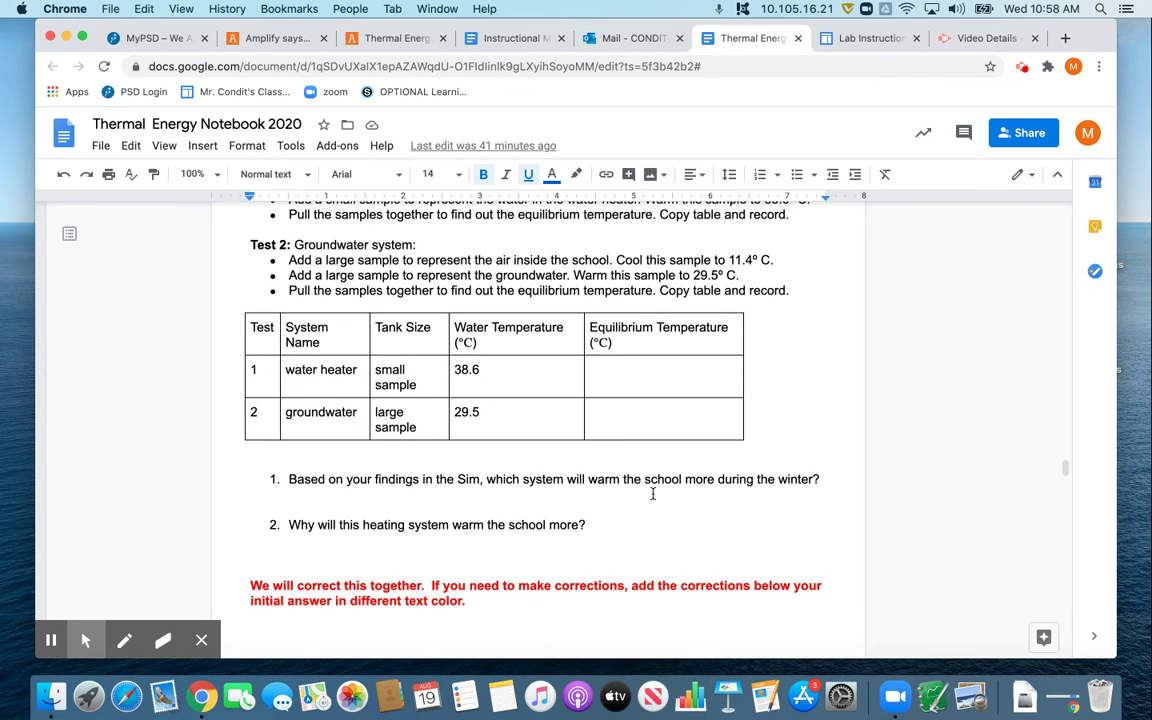